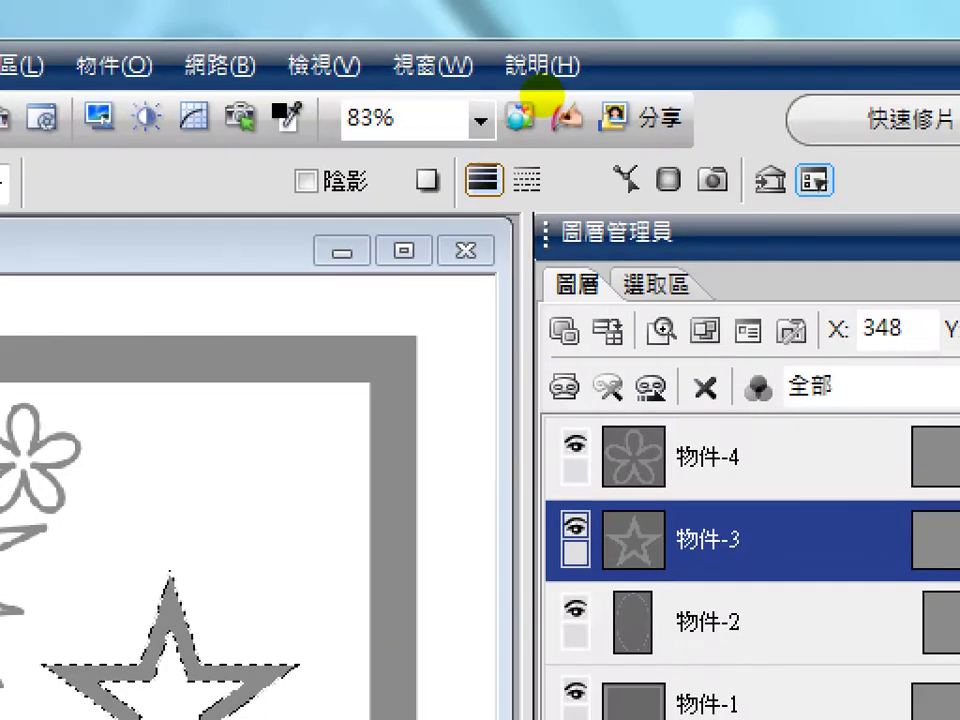
# Recolour the large outer rectangular frame from grey to orange, hex #FF6B1B
pyautogui.click(574, 50)
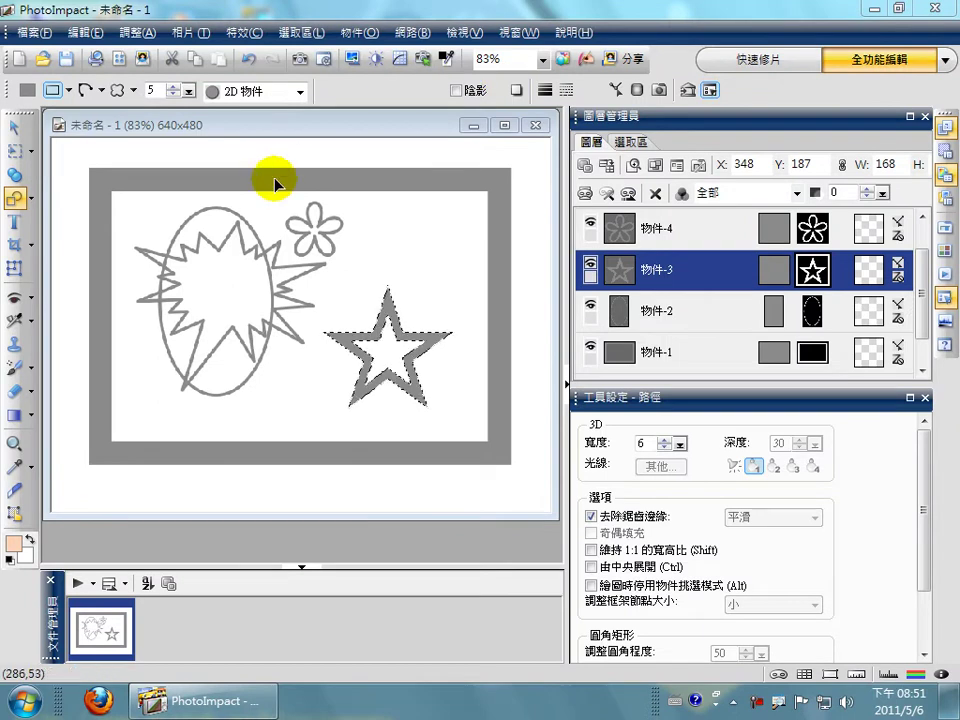
pyautogui.click(274, 183)
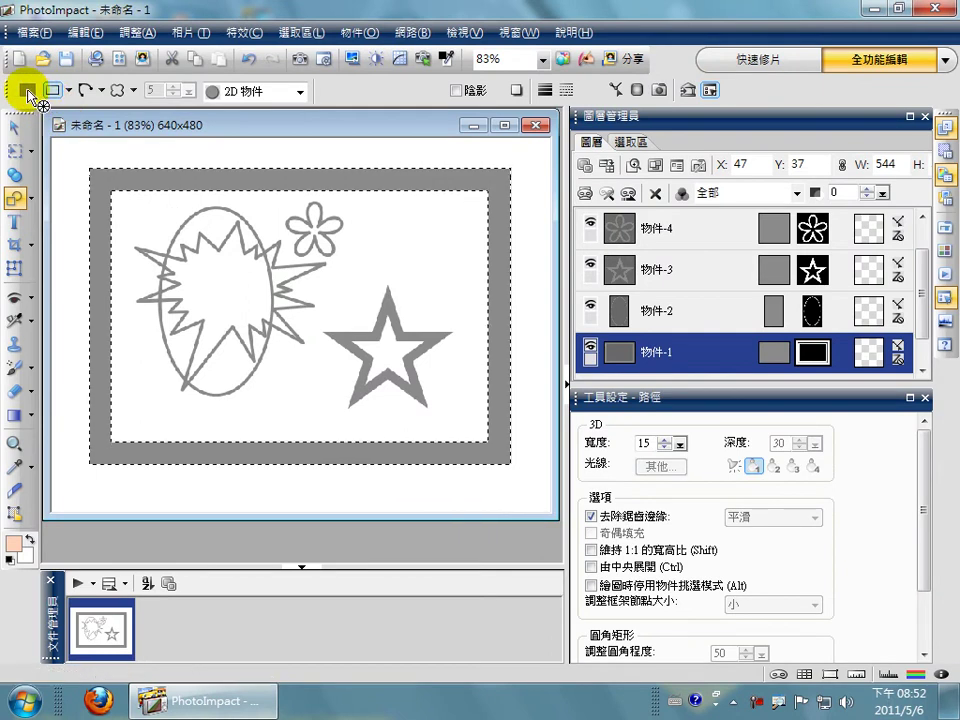
pyautogui.click(26, 91)
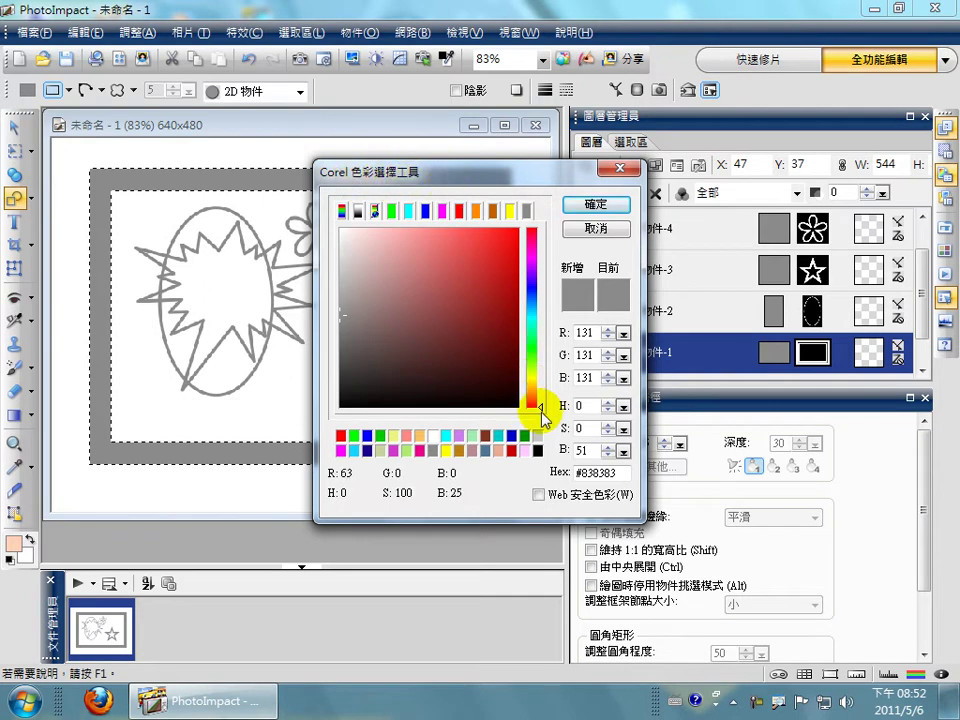
pyautogui.moveTo(541, 413); pyautogui.dragTo(537, 251)
pyautogui.moveTo(355, 257)
pyautogui.mouseDown()
pyautogui.moveTo(510, 259)
pyautogui.moveTo(328, 268)
pyautogui.moveTo(420, 296)
pyautogui.moveTo(418, 233)
pyautogui.moveTo(422, 364)
pyautogui.moveTo(439, 270)
pyautogui.moveTo(465, 285)
pyautogui.moveTo(478, 316)
pyautogui.moveTo(476, 259)
pyautogui.mouseUp()
pyautogui.moveTo(539, 250); pyautogui.dragTo(541, 401)
pyautogui.click(426, 233)
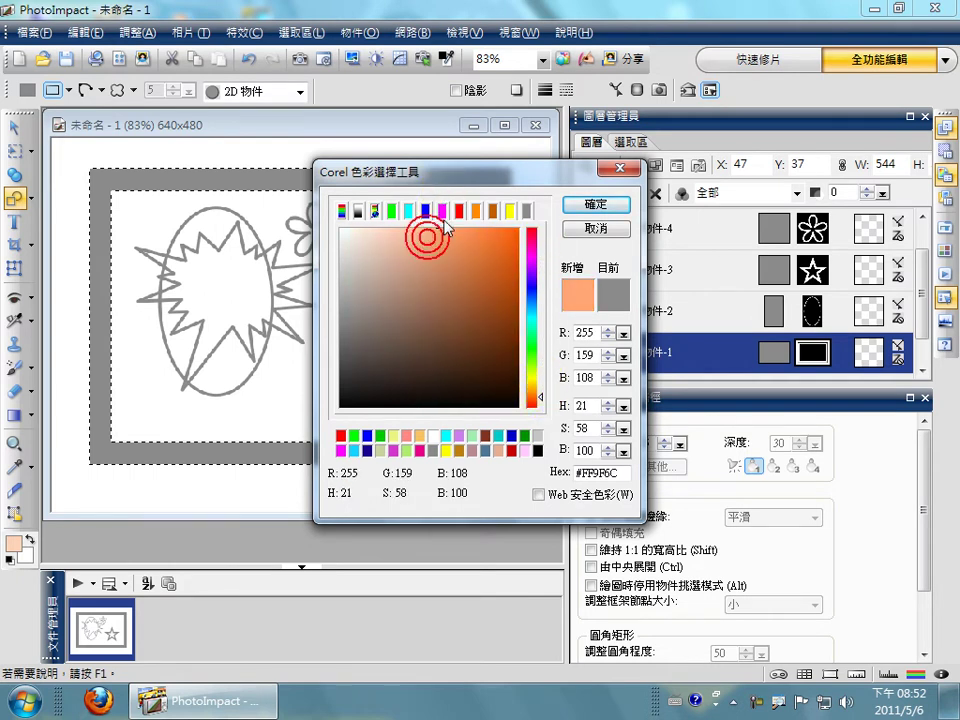
pyautogui.moveTo(485, 235); pyautogui.dragTo(499, 228)
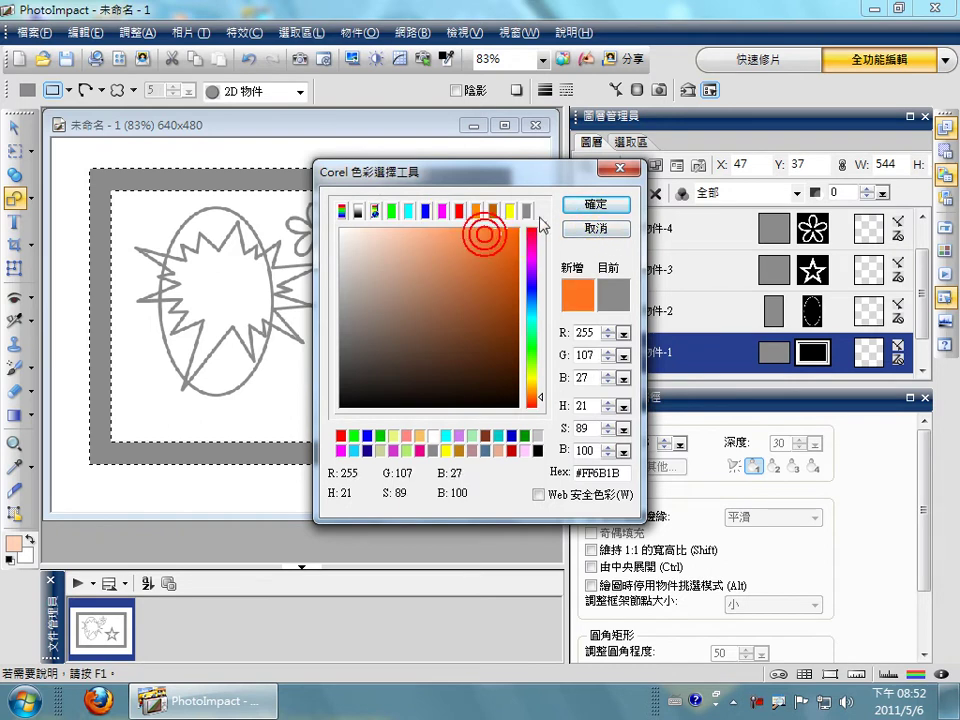
pyautogui.click(595, 204)
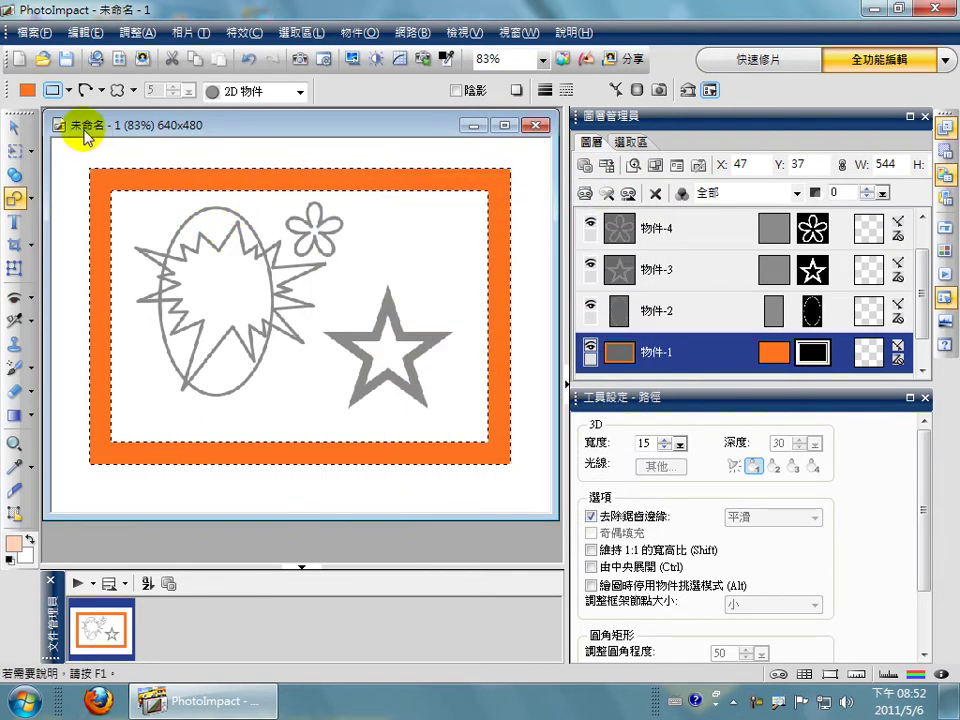
# Draw a small rectangular frame about 130 px wide above the grey star, and close the tool settings and layer manager
pyautogui.moveTo(348, 215); pyautogui.dragTo(446, 298)
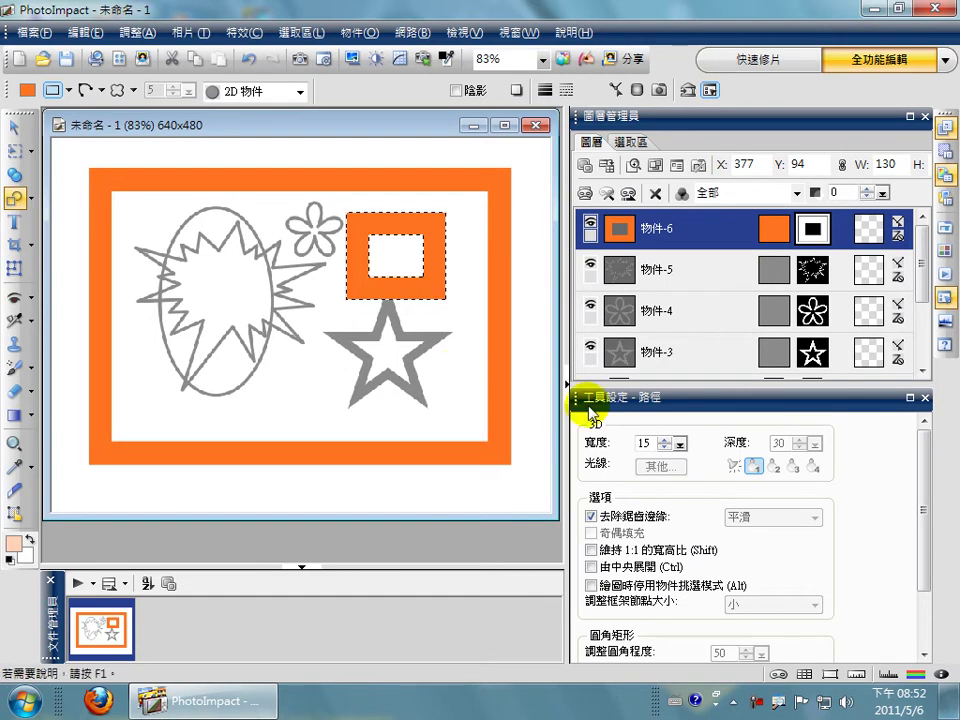
pyautogui.click(925, 400)
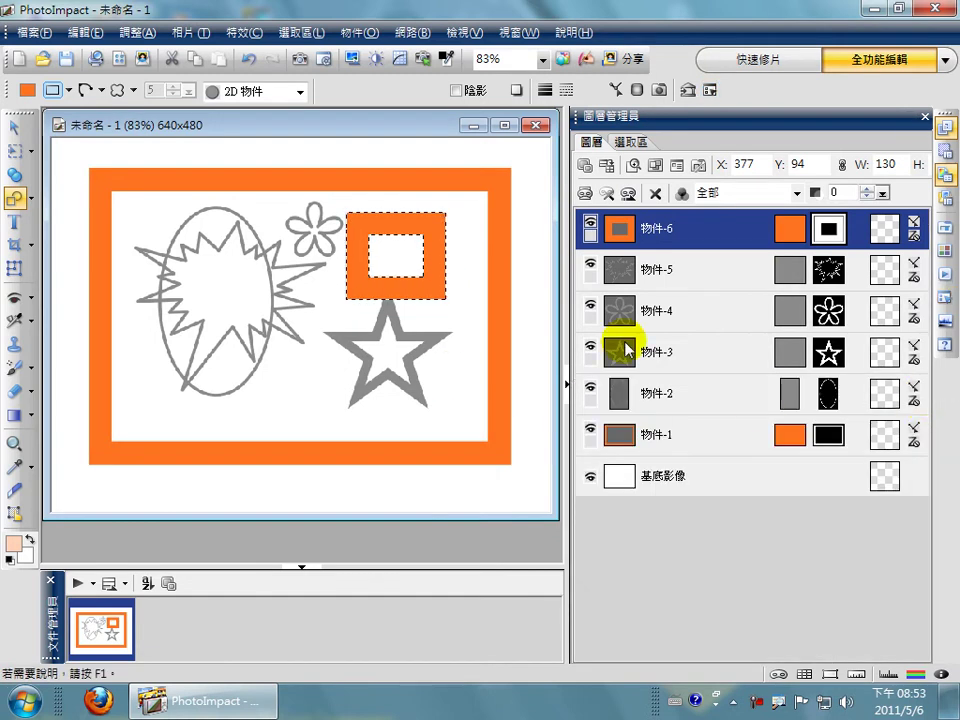
pyautogui.click(925, 118)
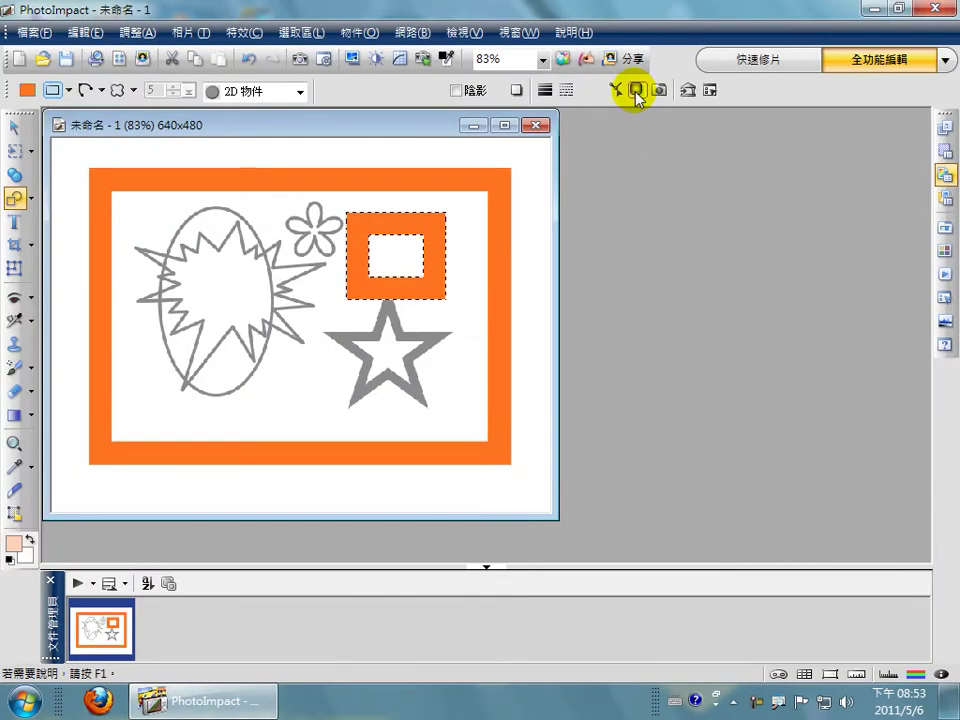
# Open the material gallery (物料圖庫) and look through its gel (膠體) and glass (玻璃) presets
pyautogui.click(636, 91)
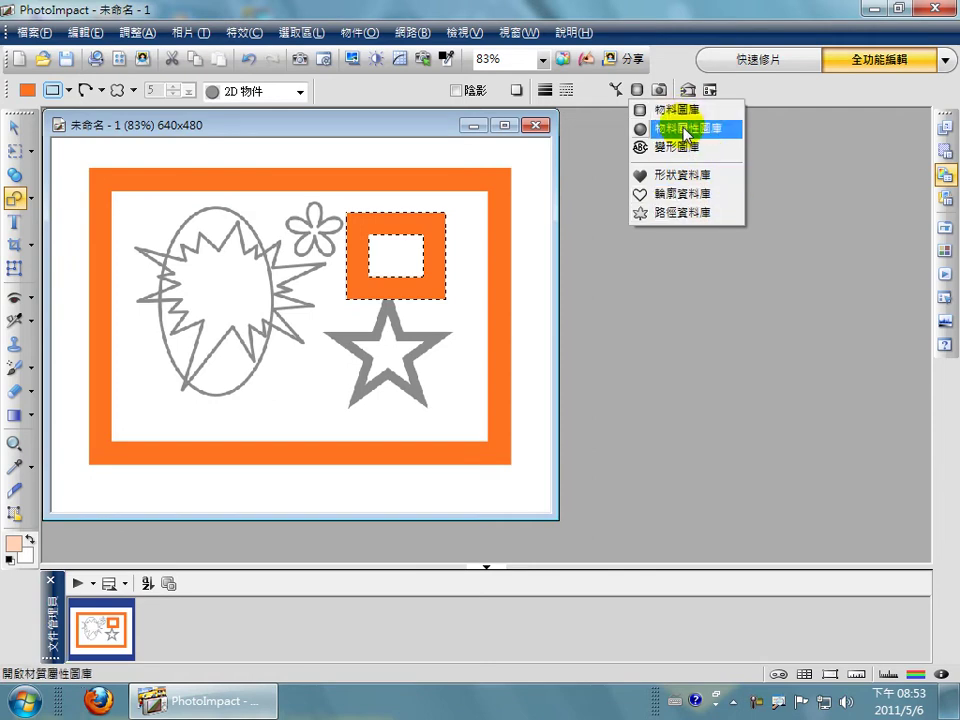
pyautogui.click(676, 112)
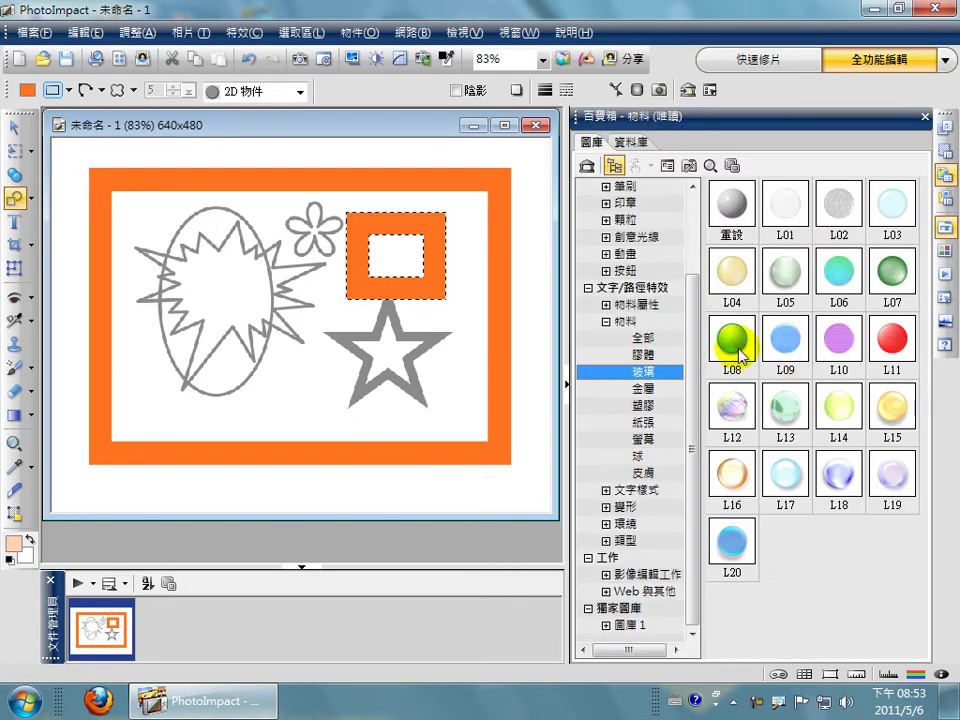
pyautogui.click(648, 355)
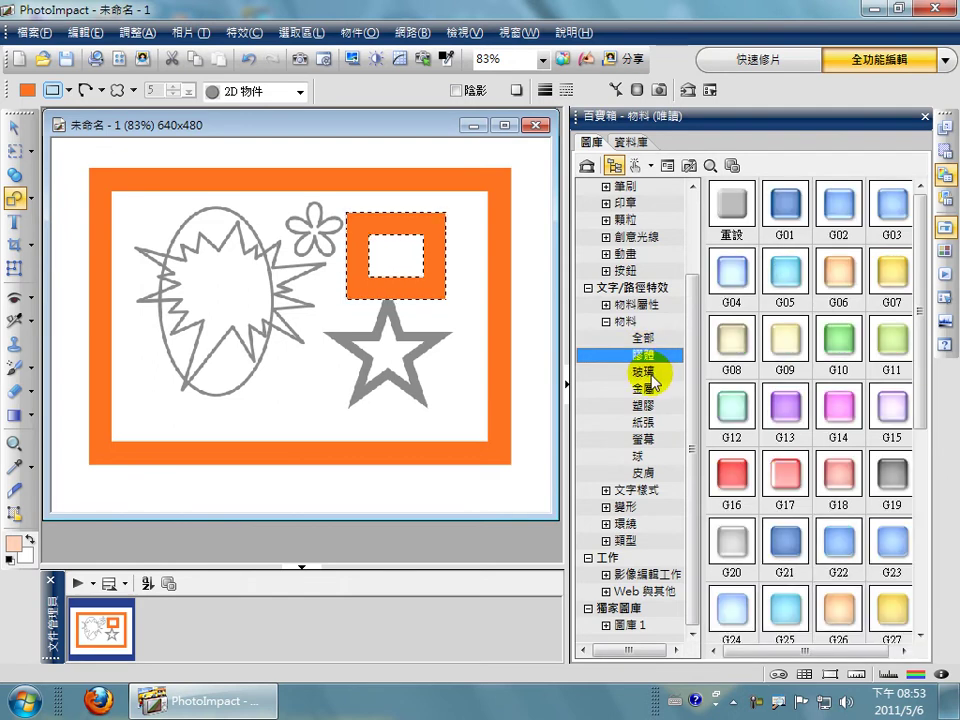
pyautogui.click(648, 372)
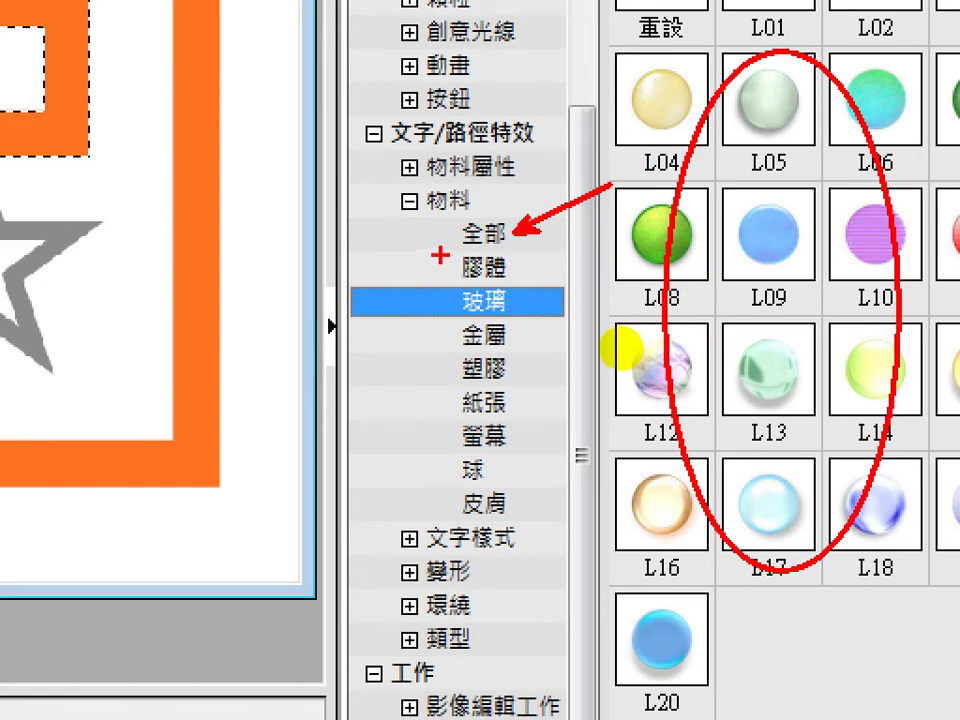
pyautogui.moveTo(492, 252)
pyautogui.mouseDown()
pyautogui.moveTo(482, 430)
pyautogui.moveTo(540, 375)
pyautogui.moveTo(498, 252)
pyautogui.mouseUp()
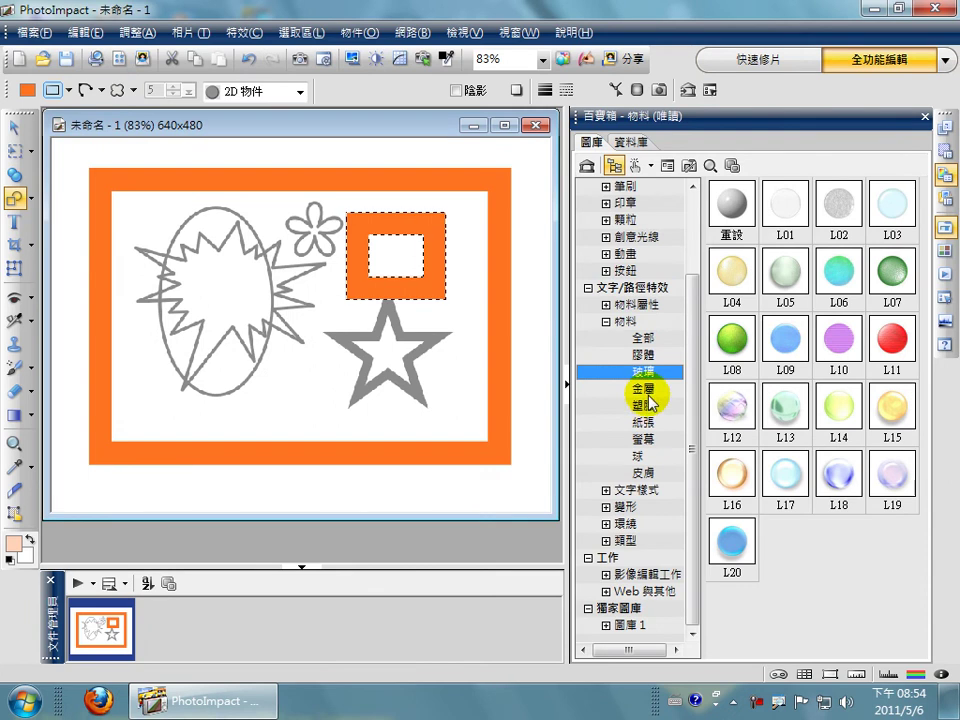
pyautogui.click(733, 203)
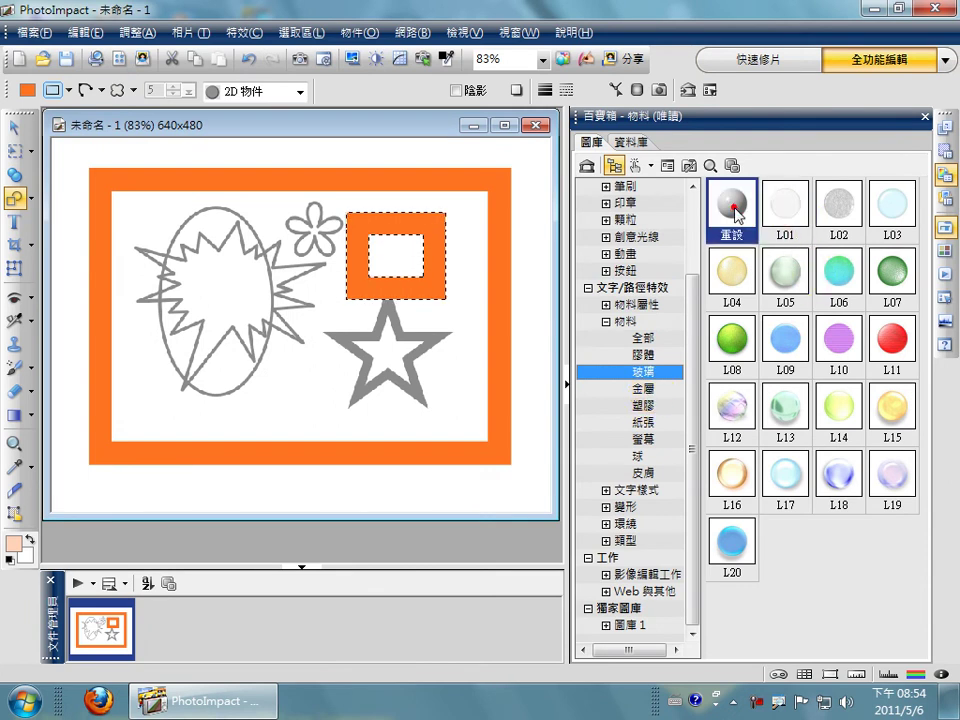
# Try the gel (膠體) materials G04 and G13 on the small rectangular frame
pyautogui.click(643, 355)
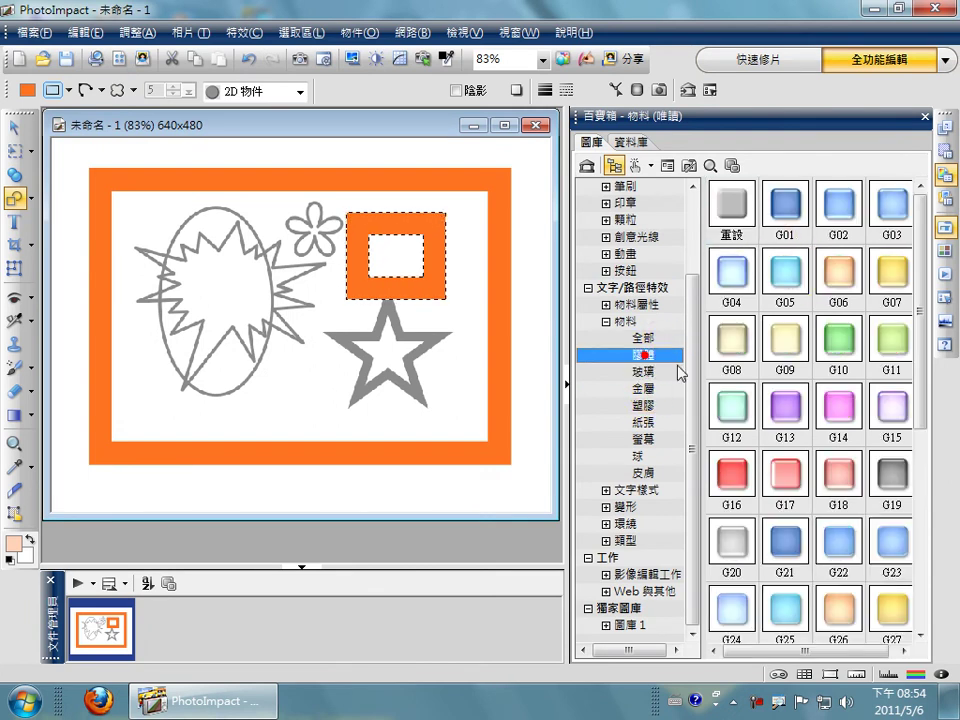
pyautogui.click(738, 283)
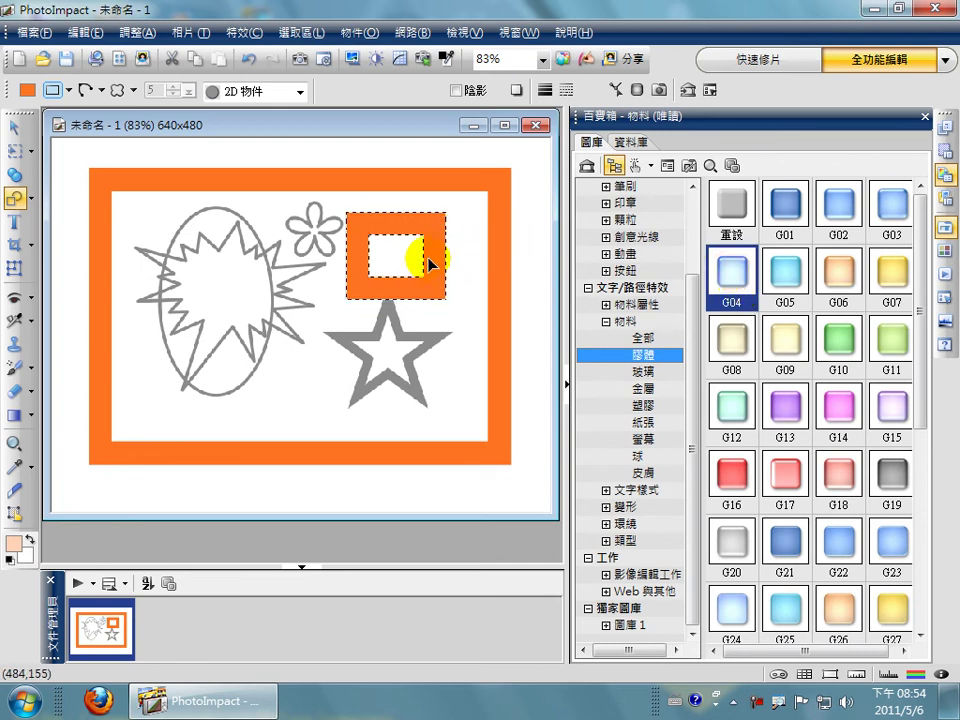
pyautogui.click(725, 272)
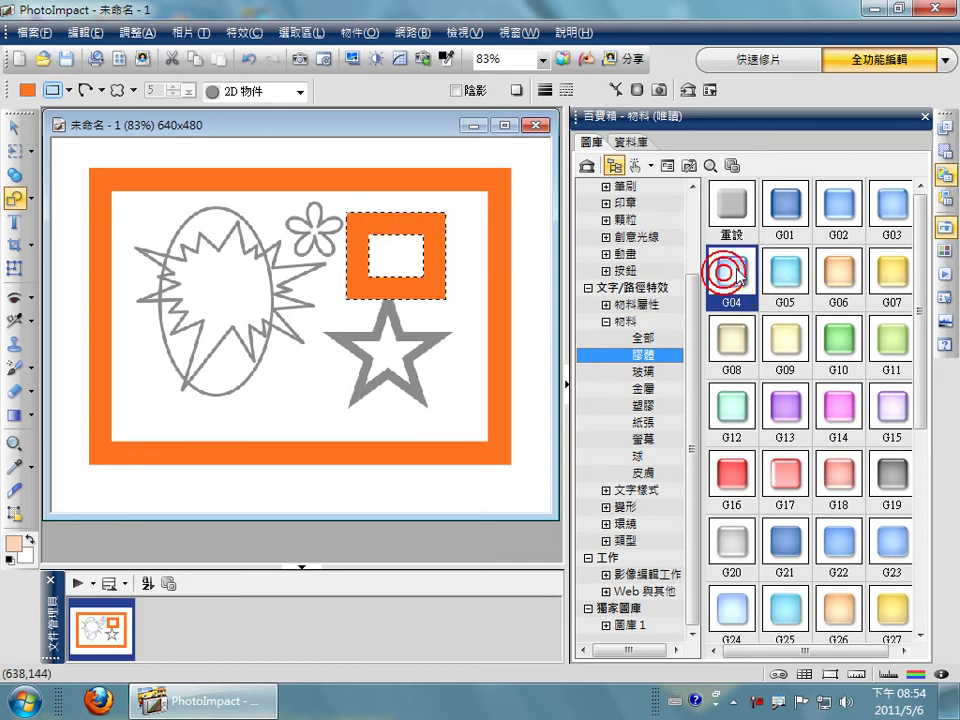
pyautogui.doubleClick(736, 268)
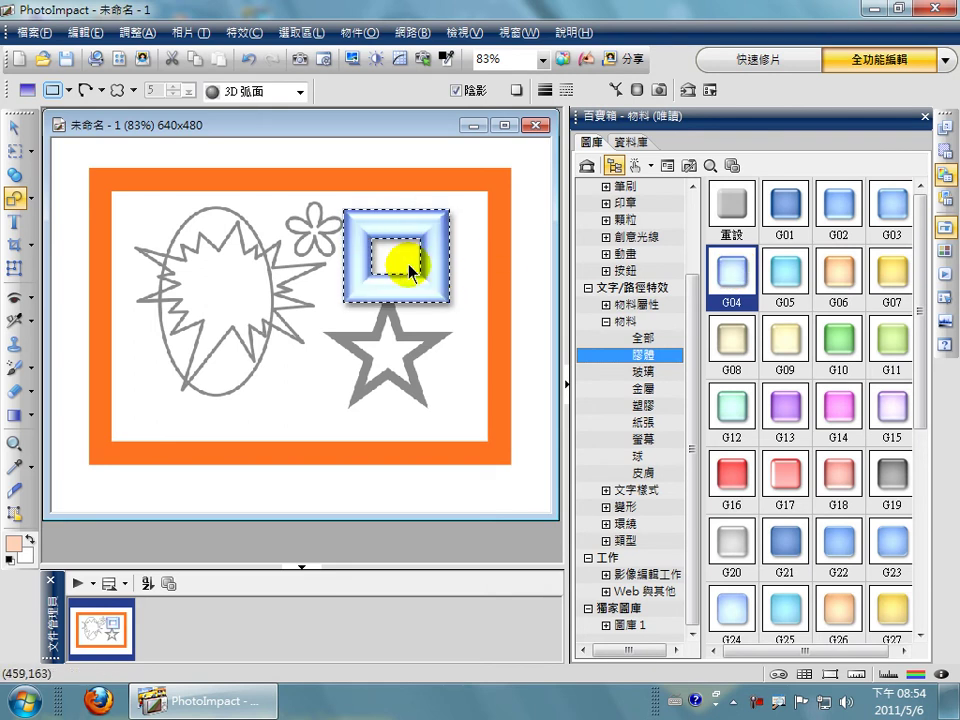
pyautogui.click(782, 410)
pyautogui.doubleClick(782, 410)
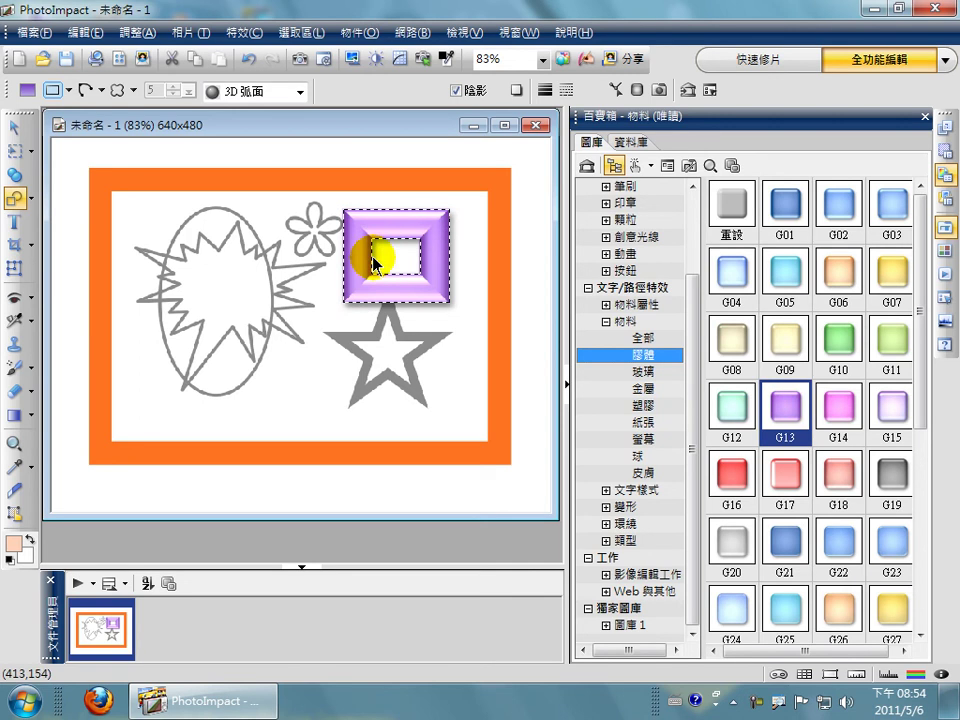
# Try the glass (玻璃) materials L07, L09, L12 and L13 on the small rectangular frame
pyautogui.click(660, 371)
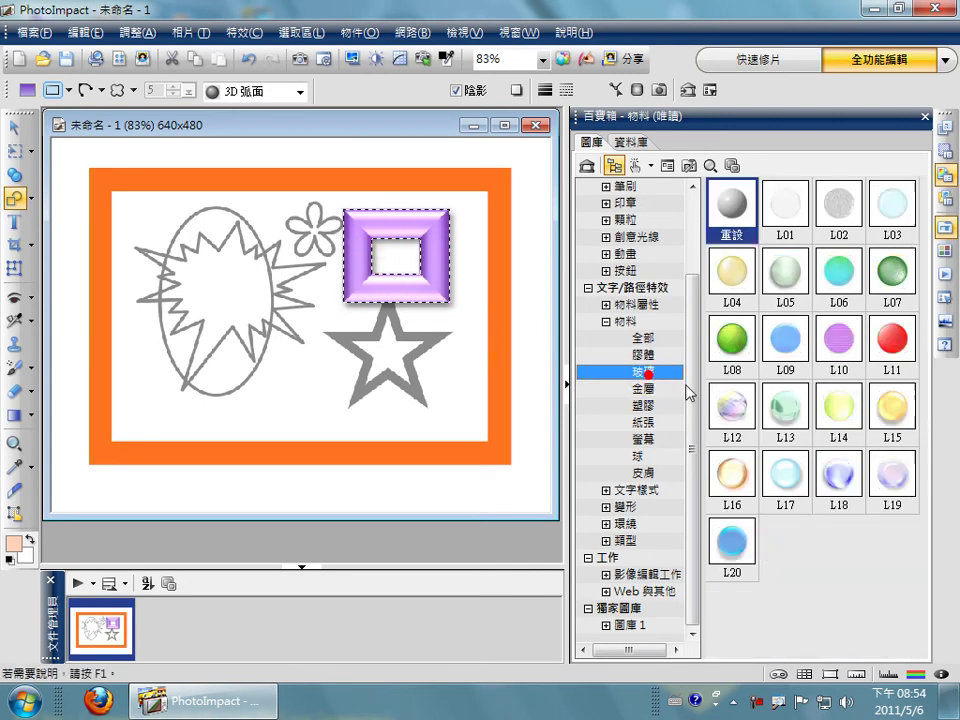
pyautogui.doubleClick(903, 281)
pyautogui.click(800, 348)
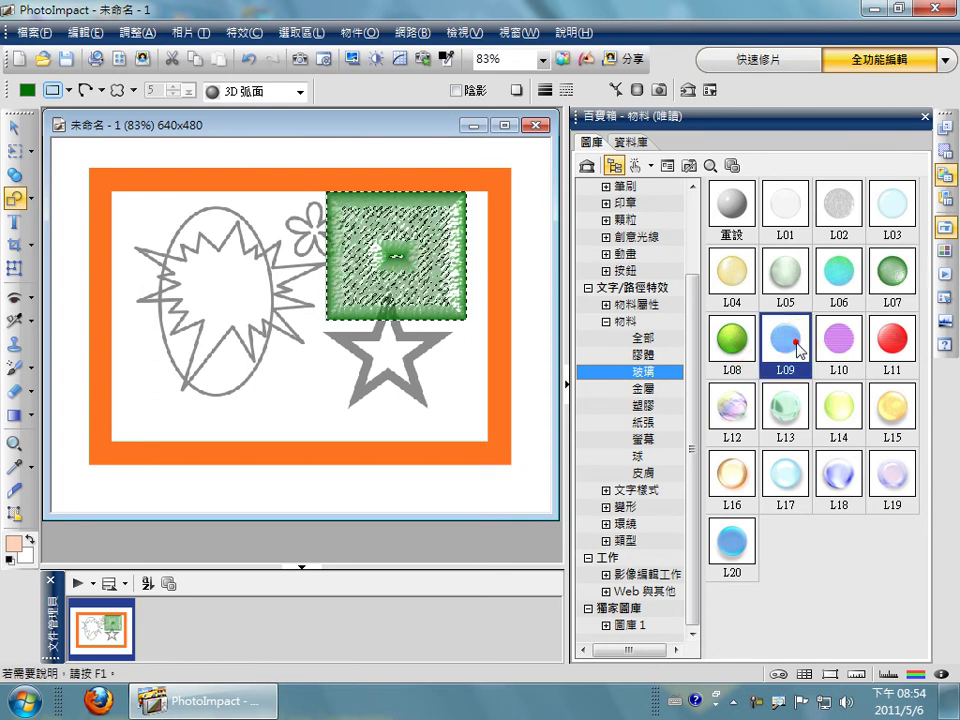
pyautogui.doubleClick(800, 348)
pyautogui.doubleClick(731, 405)
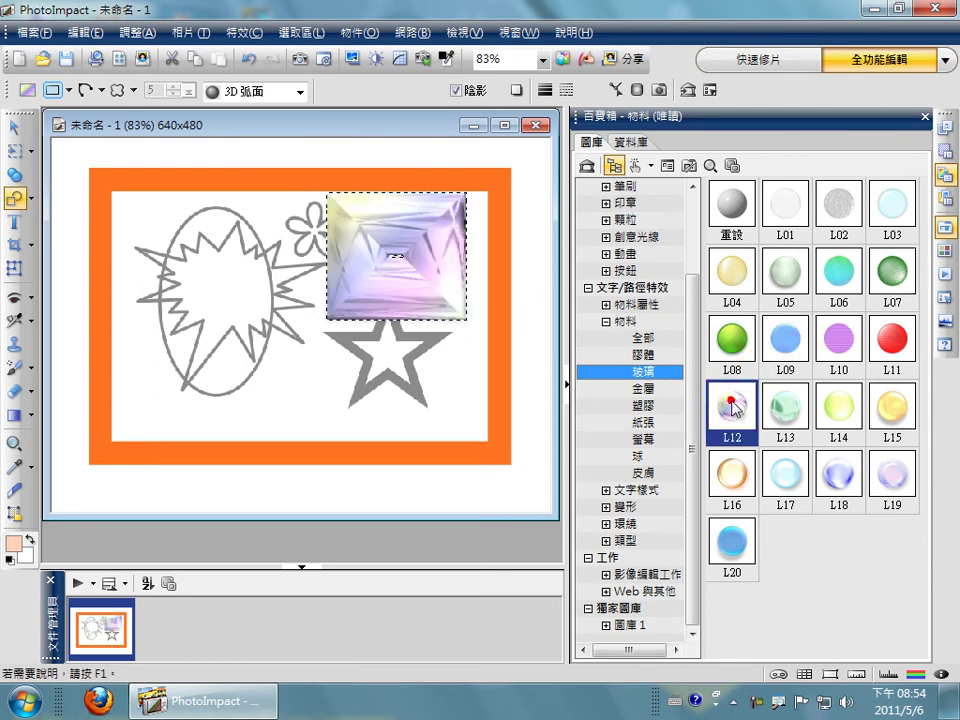
pyautogui.doubleClick(800, 403)
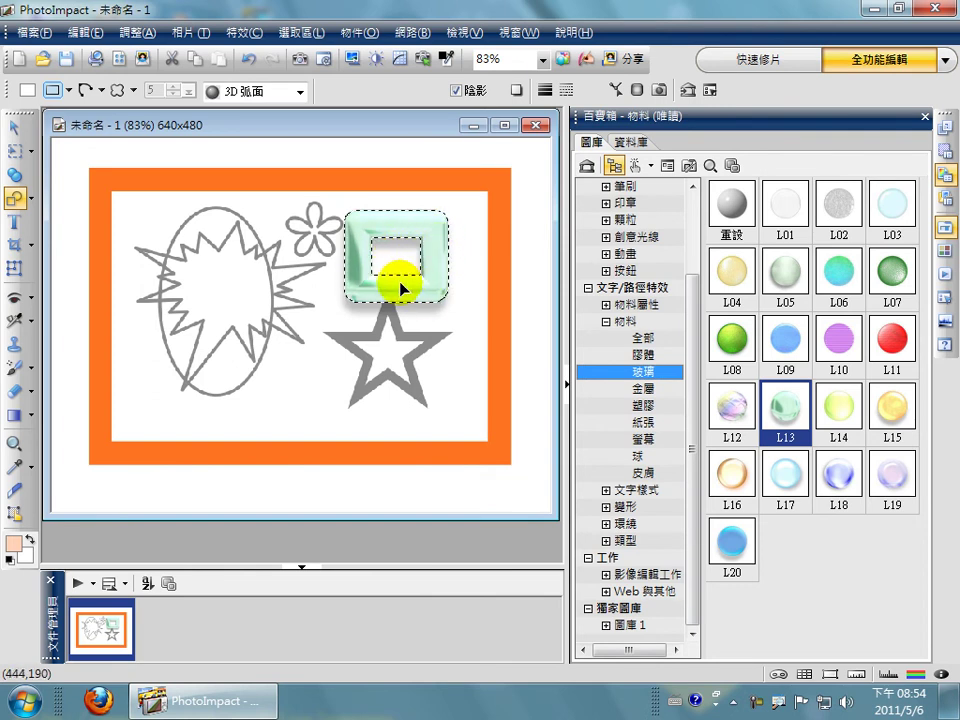
# Undo all the materials applied to the small rectangular frame, back to its plain orange fill
pyautogui.click(637, 93)
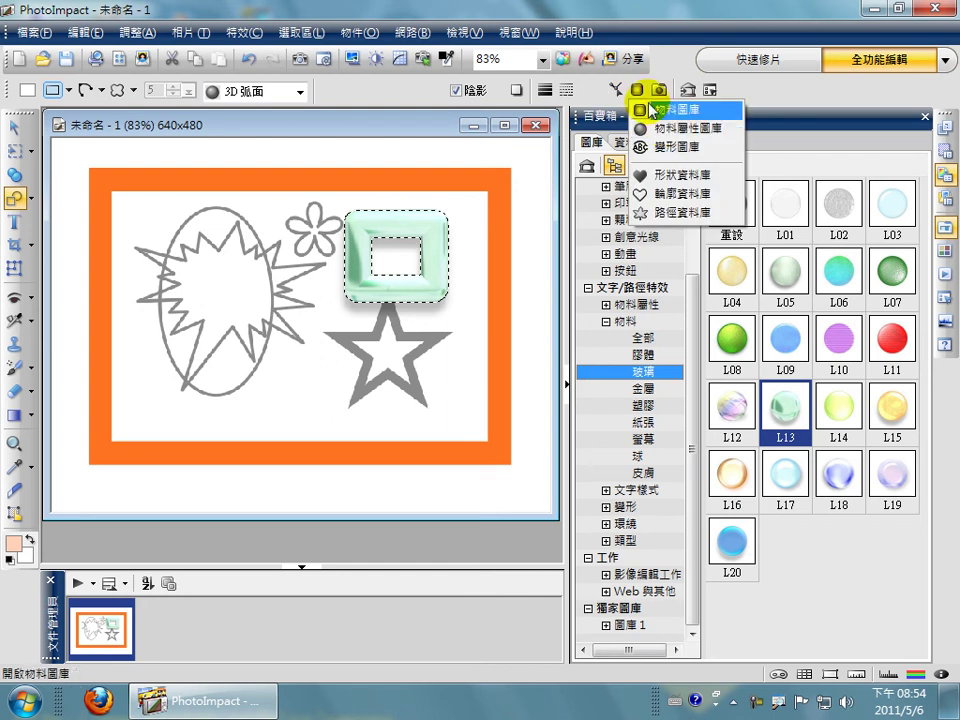
pyautogui.click(654, 64)
pyautogui.click(249, 60)
pyautogui.click(249, 60)
pyautogui.click(249, 60)
pyautogui.click(249, 60)
pyautogui.click(249, 60)
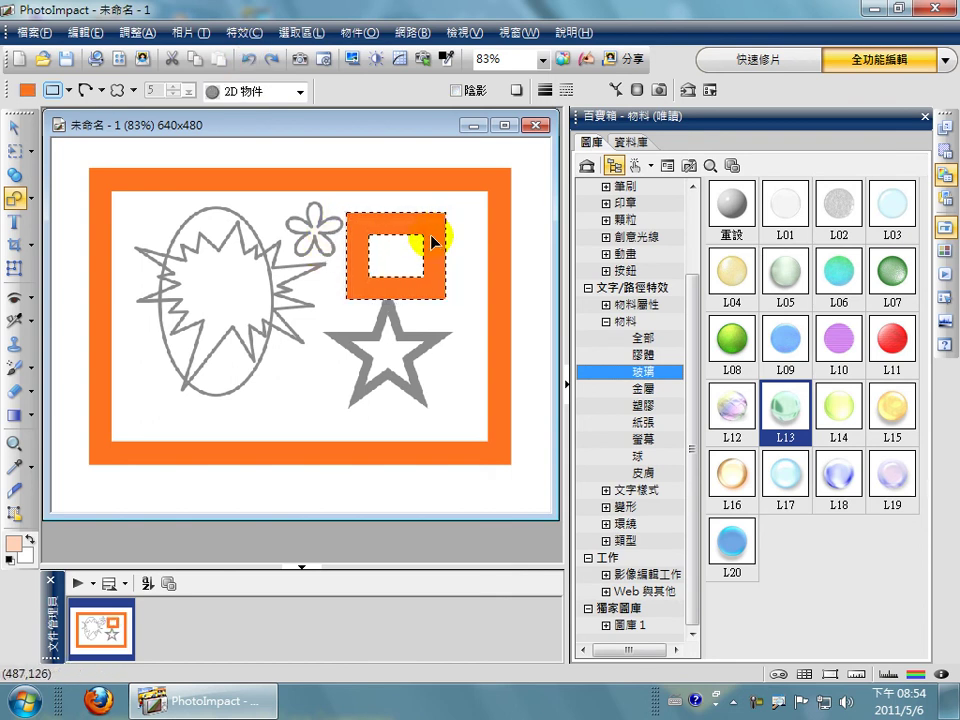
# Open the material attributes gallery (物料屬性圖庫) and look over its list of categories
pyautogui.click(637, 89)
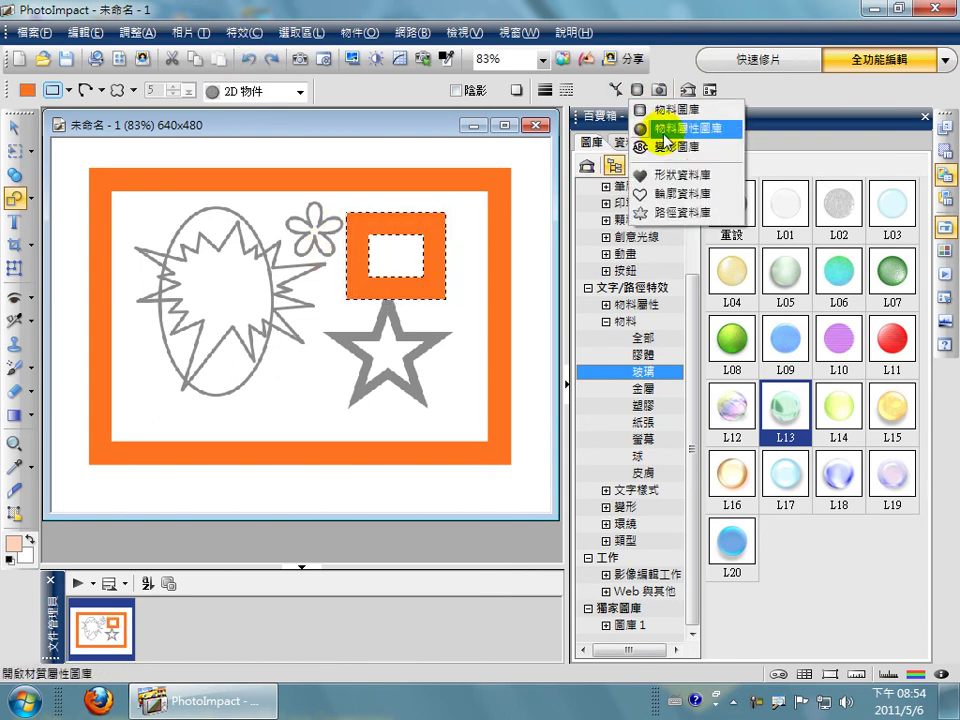
pyautogui.click(678, 135)
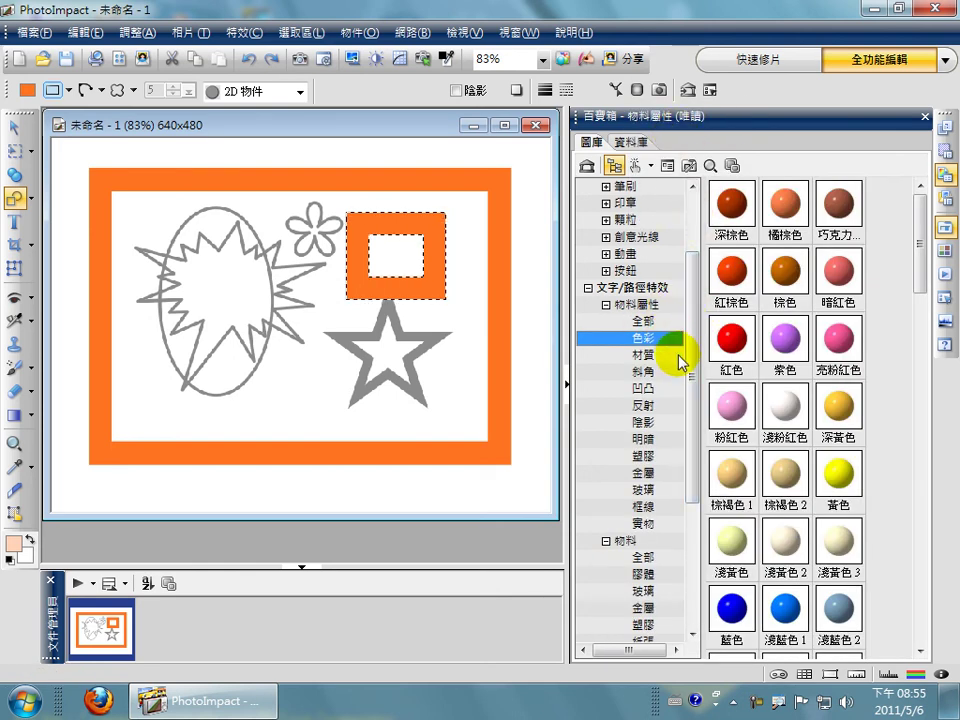
pyautogui.moveTo(692, 418); pyautogui.dragTo(694, 458)
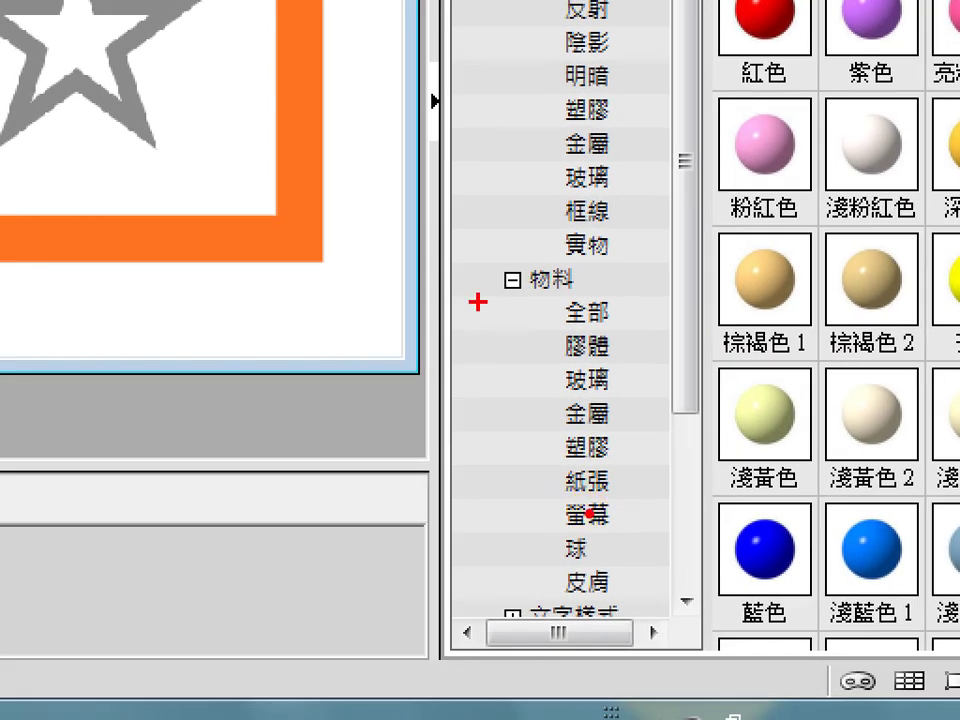
pyautogui.click(621, 482)
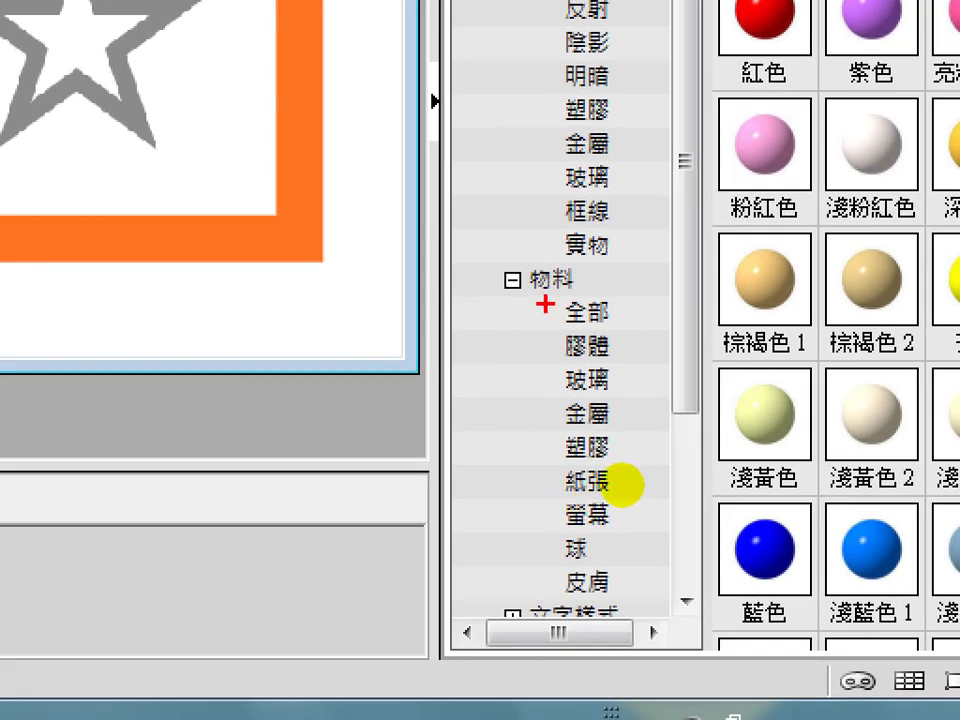
pyautogui.moveTo(621, 484); pyautogui.dragTo(615, 484)
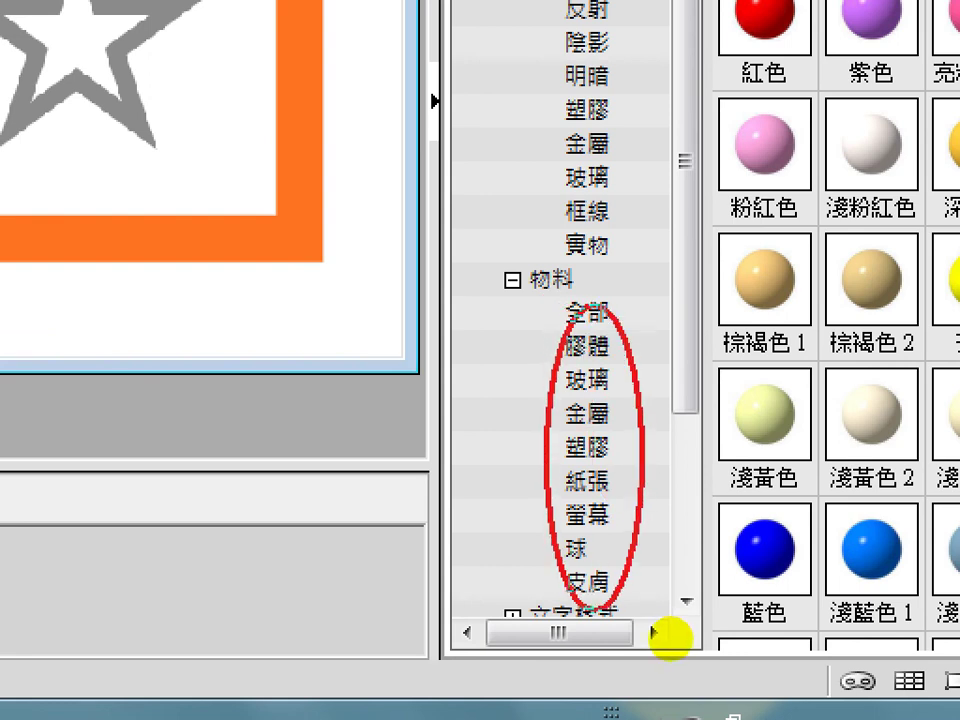
pyautogui.moveTo(546, 62); pyautogui.dragTo(633, 265)
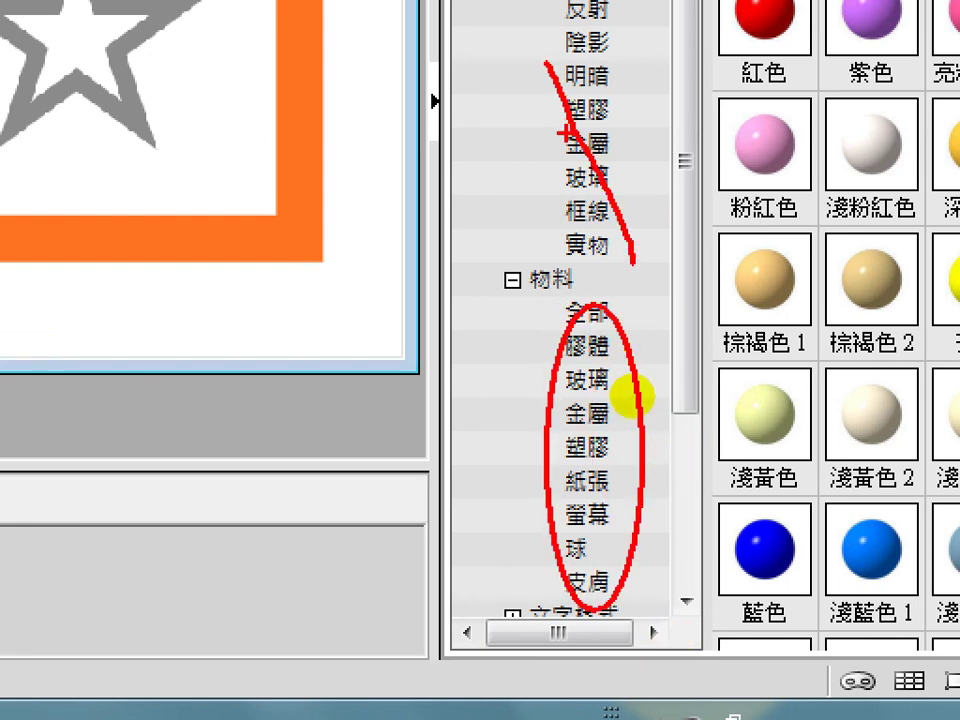
pyautogui.press('e')
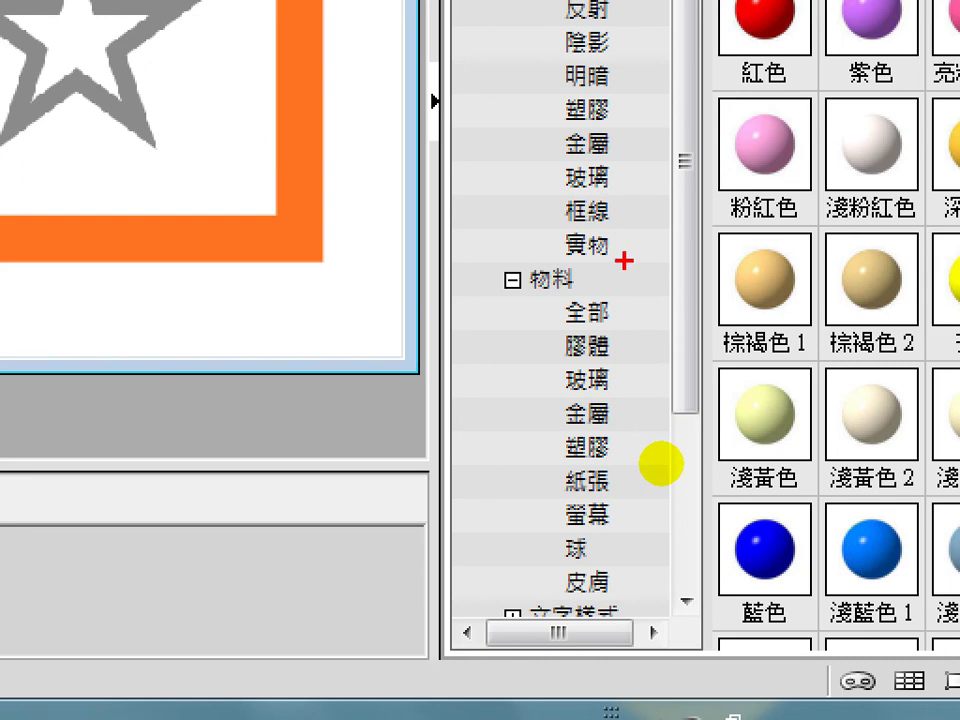
pyautogui.moveTo(624, 260)
pyautogui.mouseDown()
pyautogui.moveTo(551, 71)
pyautogui.moveTo(553, 143)
pyautogui.mouseUp()
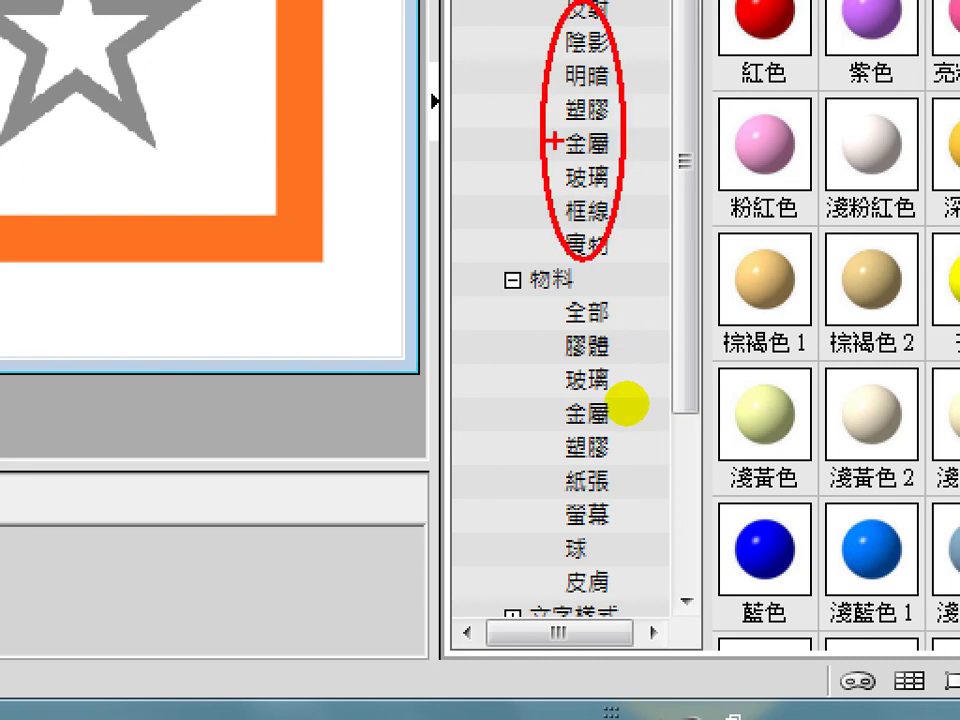
pyautogui.press('Escape')
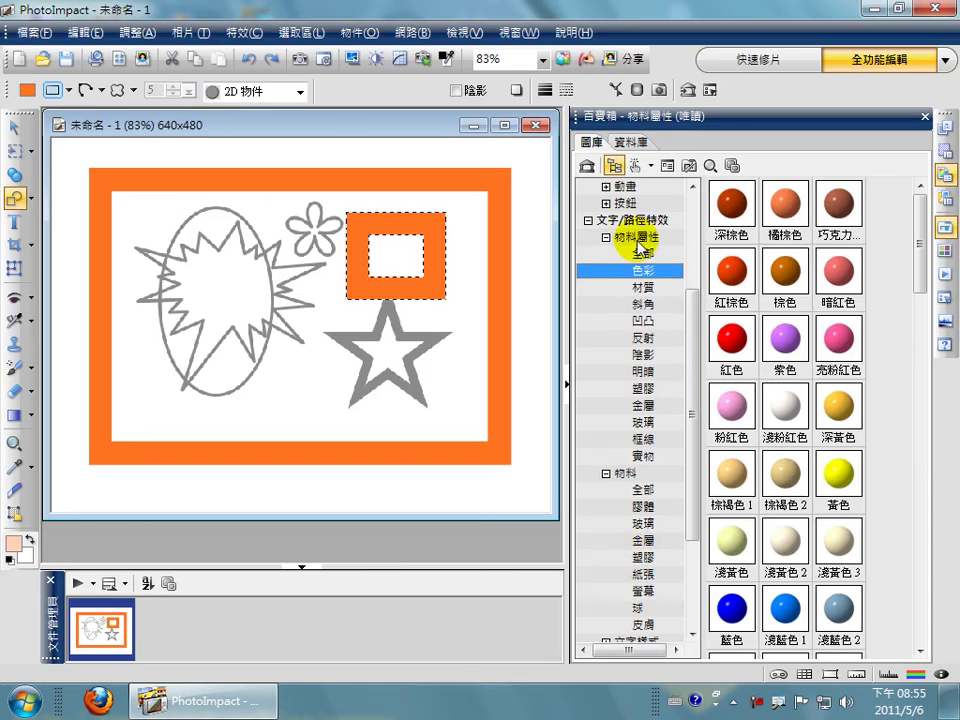
# Try the texture (材質) attribute presets 細胞 5 and 磚塊 on the small rectangular frame
pyautogui.scroll(-4, 710, 290)
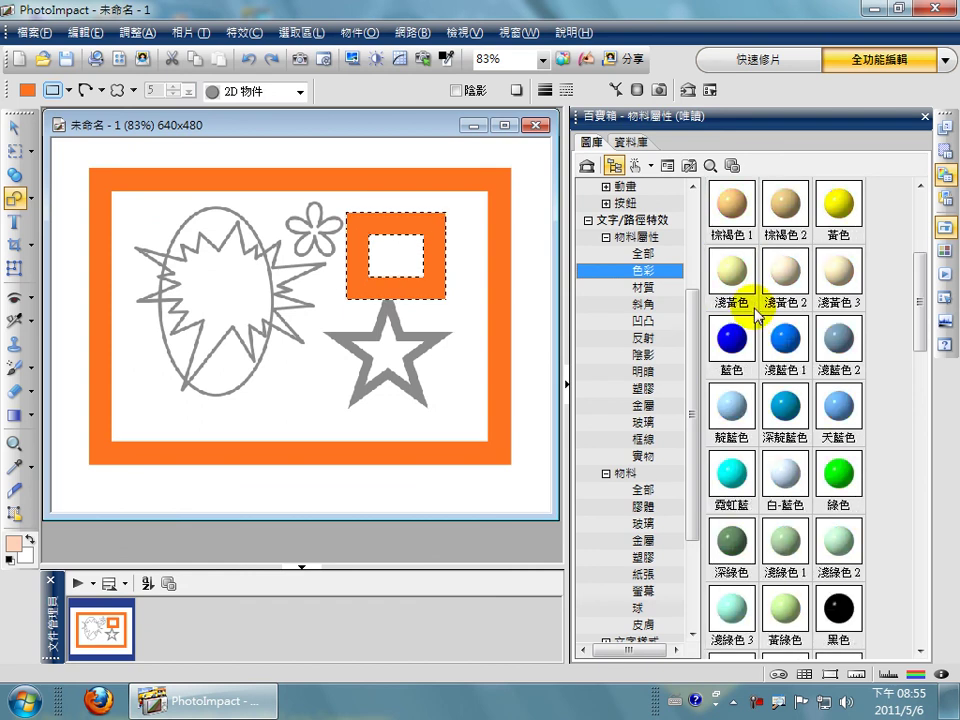
pyautogui.click(668, 290)
pyautogui.click(732, 405)
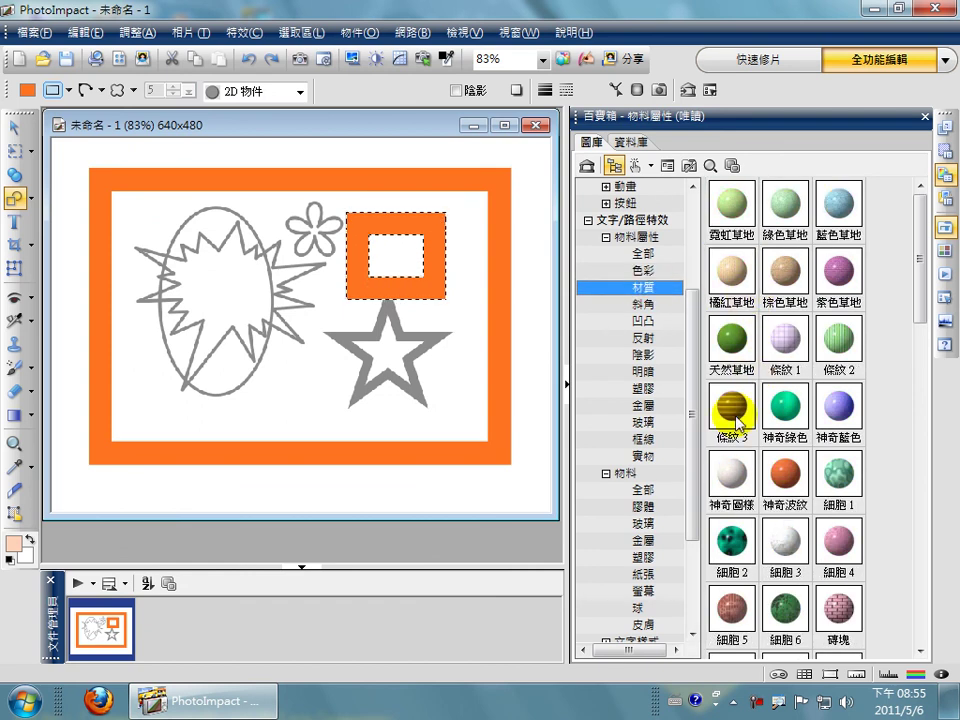
pyautogui.scroll(-4, 775, 360)
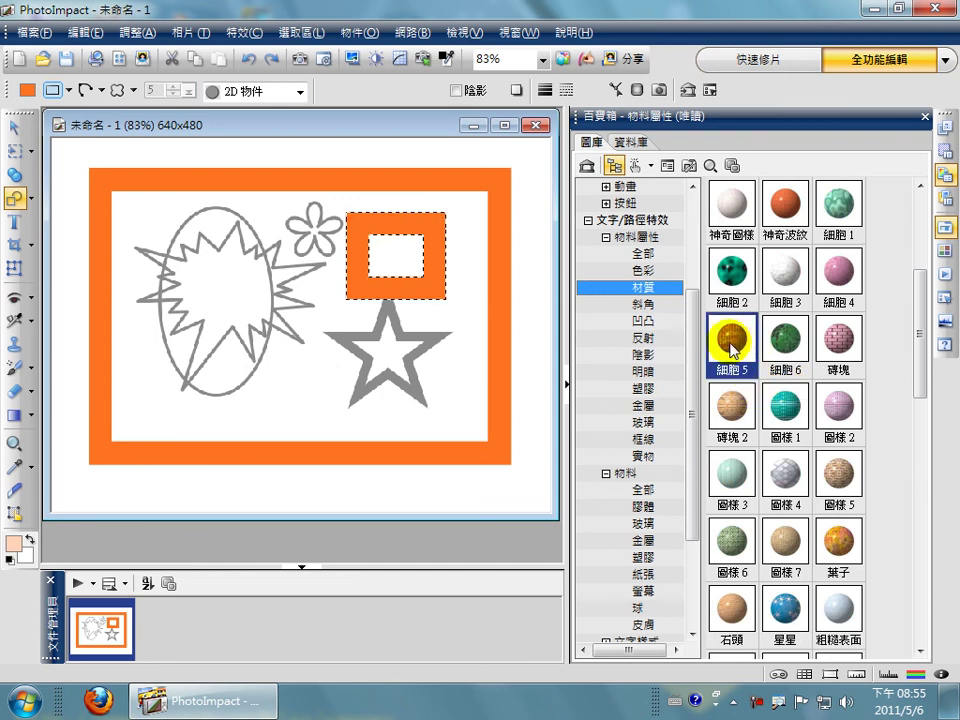
pyautogui.doubleClick(733, 345)
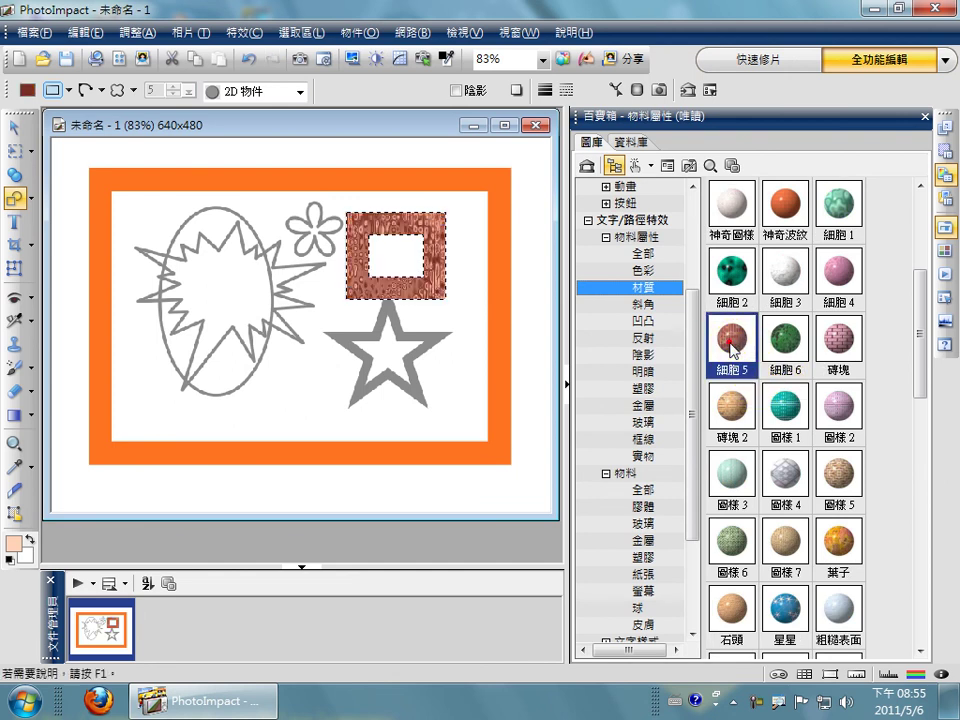
pyautogui.click(850, 343)
pyautogui.doubleClick(850, 345)
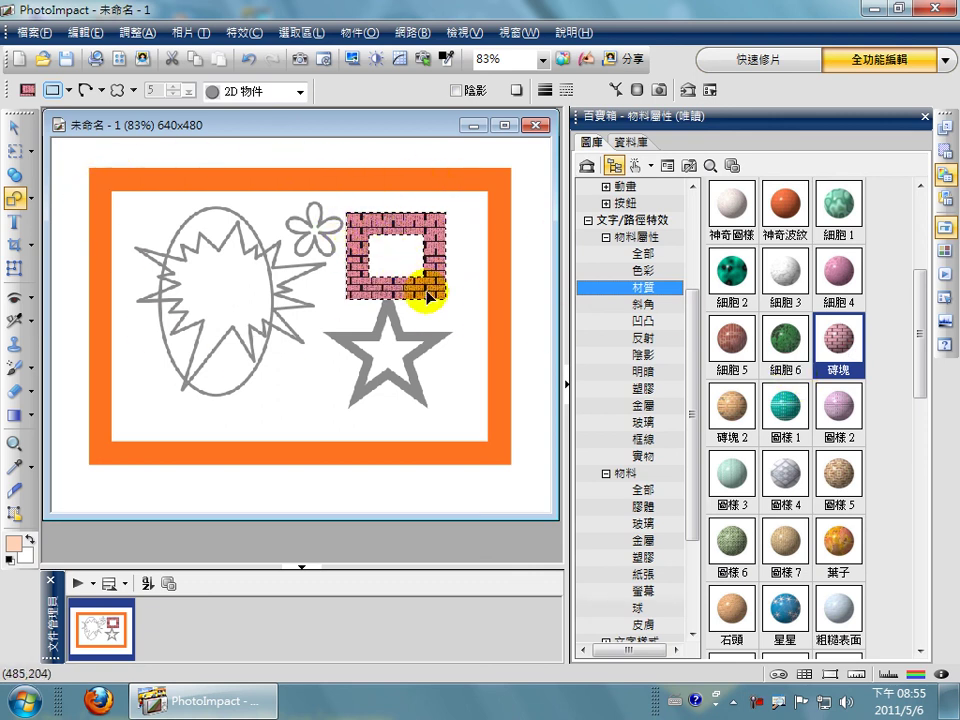
pyautogui.moveTo(440, 318); pyautogui.dragTo(427, 282)
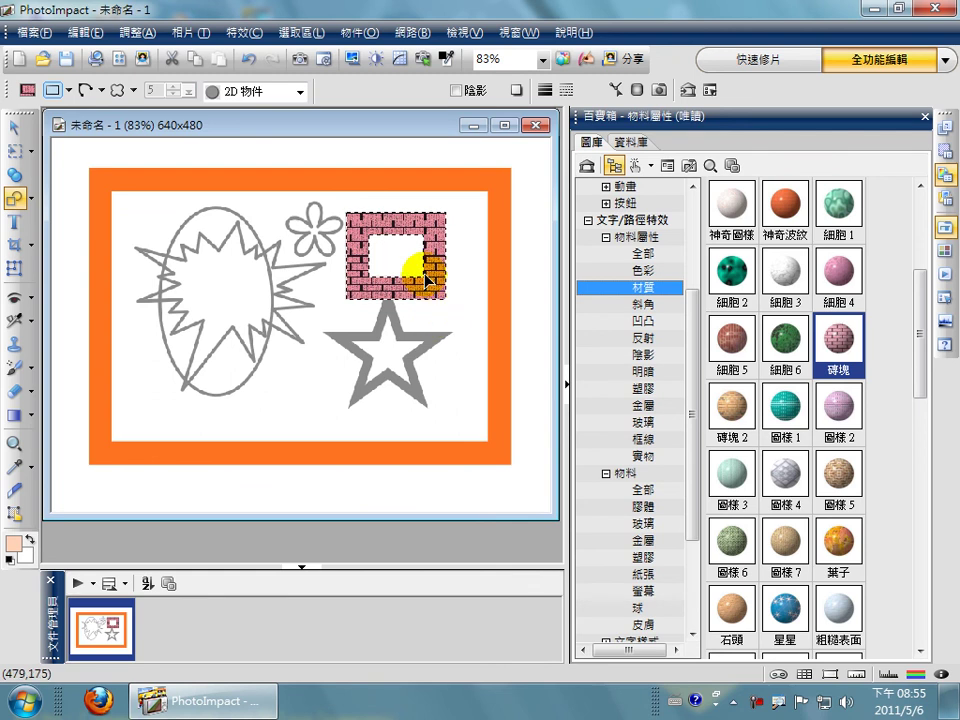
pyautogui.hotkey('ctrl', 'z')
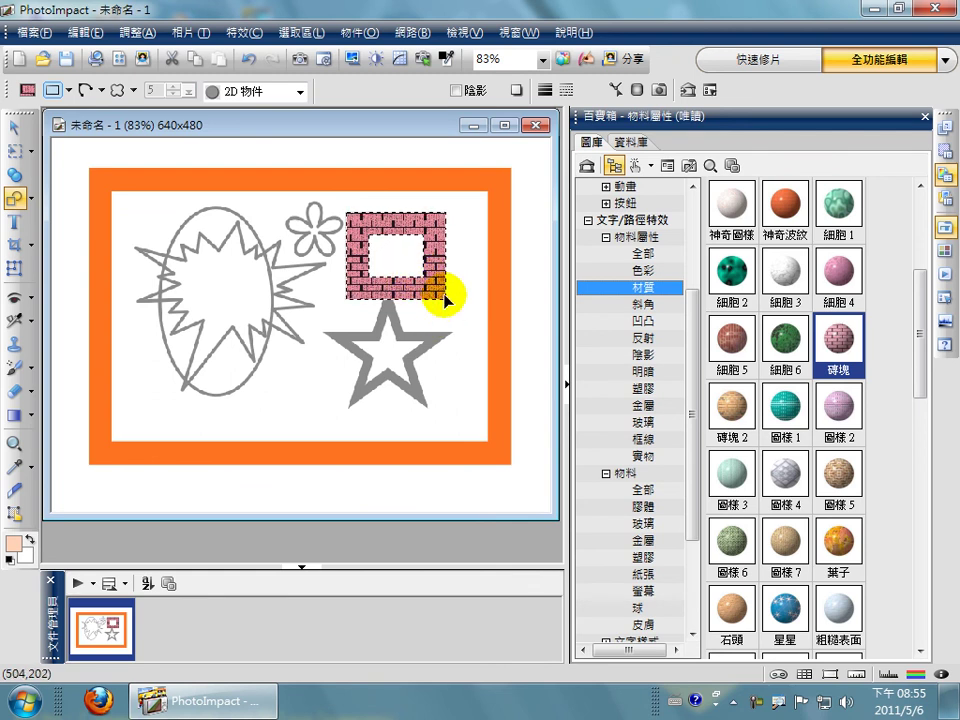
pyautogui.hotkey('ctrl', 'z')
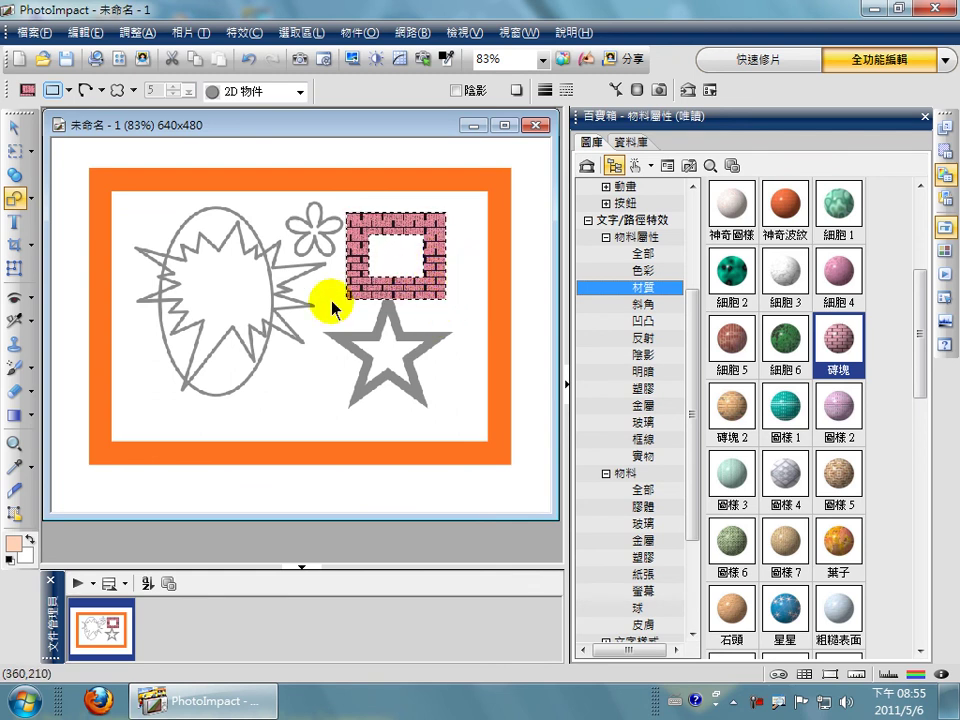
# Replace the brick texture on the small rectangular frame with a plain light orange fill colour
pyautogui.click(28, 91)
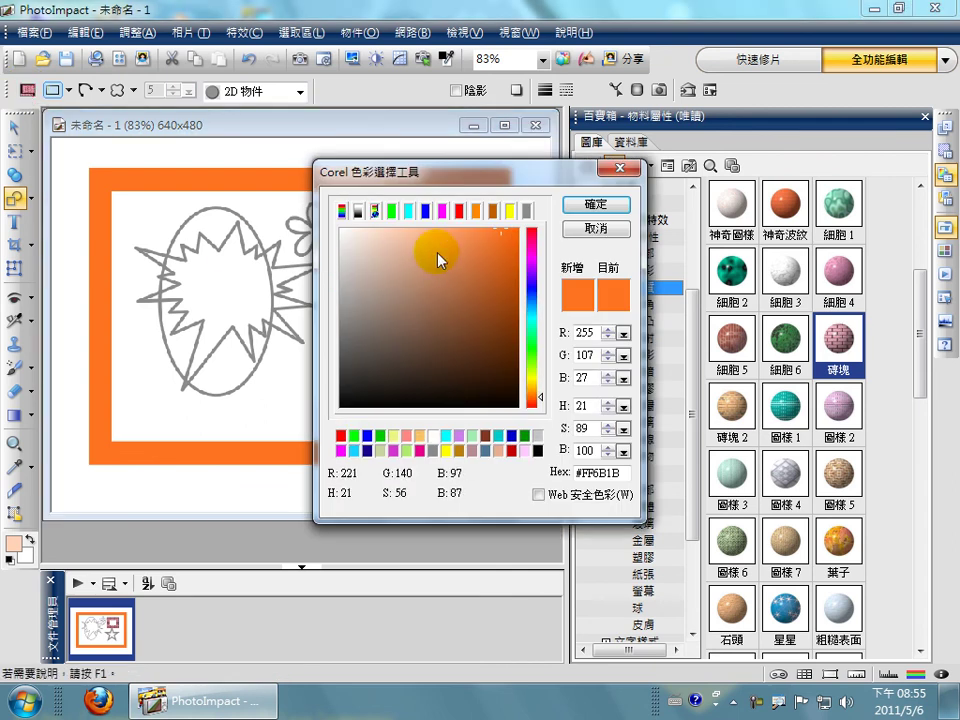
pyautogui.click(461, 243)
pyautogui.click(621, 208)
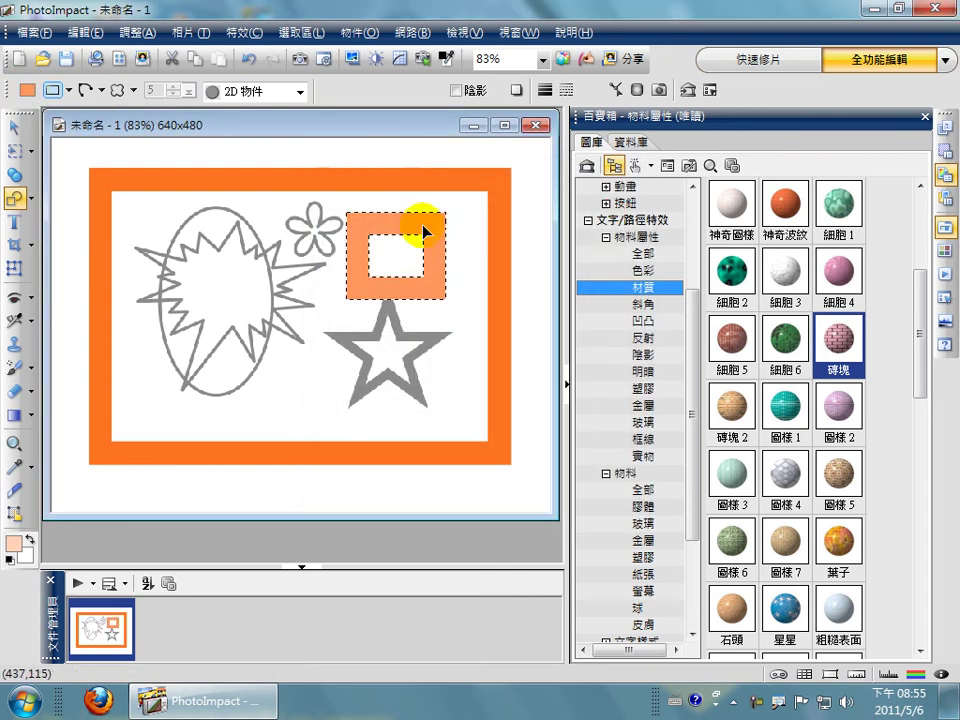